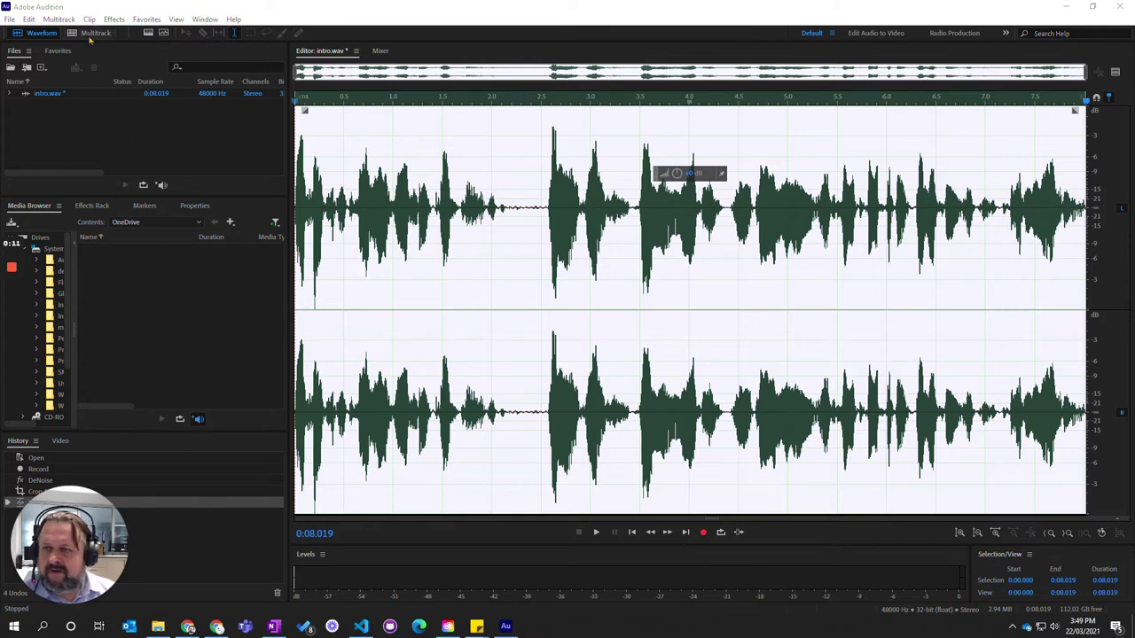
Save the denoised, edited intro.wav recording with Ctrl+S.
left_click(51, 93)
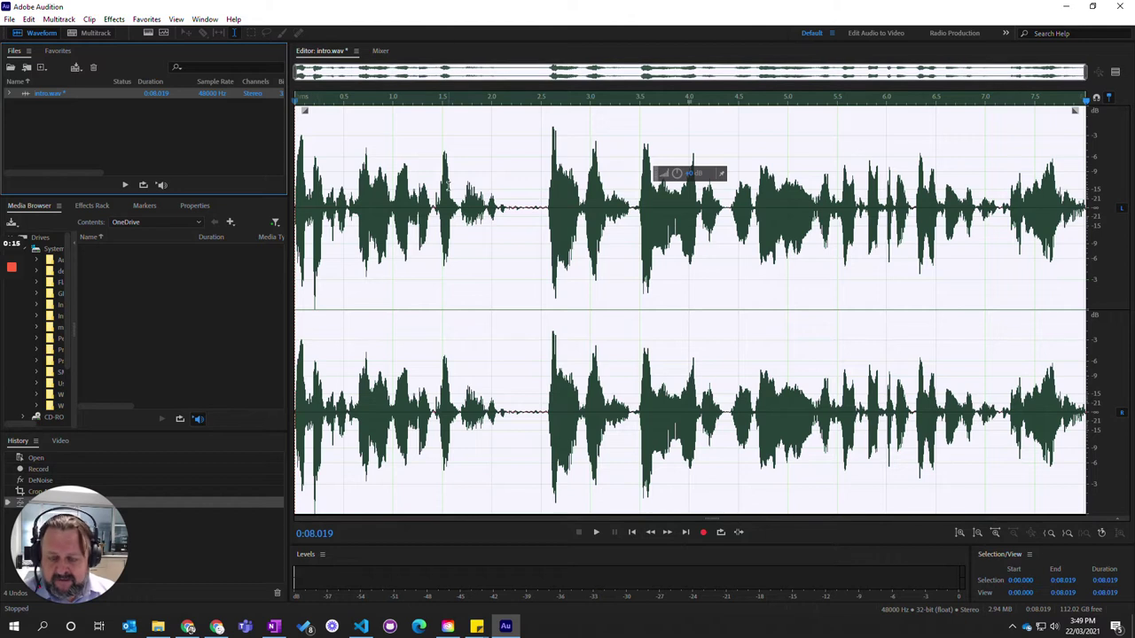
key("ctrl+s")
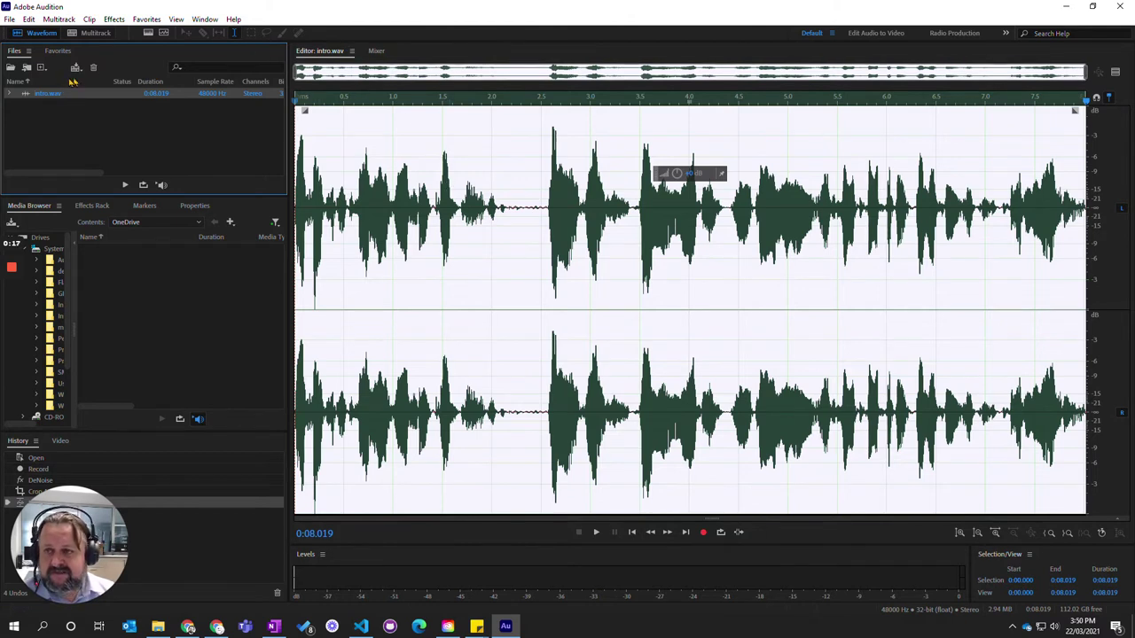
Create a multitrack session named 'Introduction', stored in the 10 Humanities folder.
left_click(98, 33)
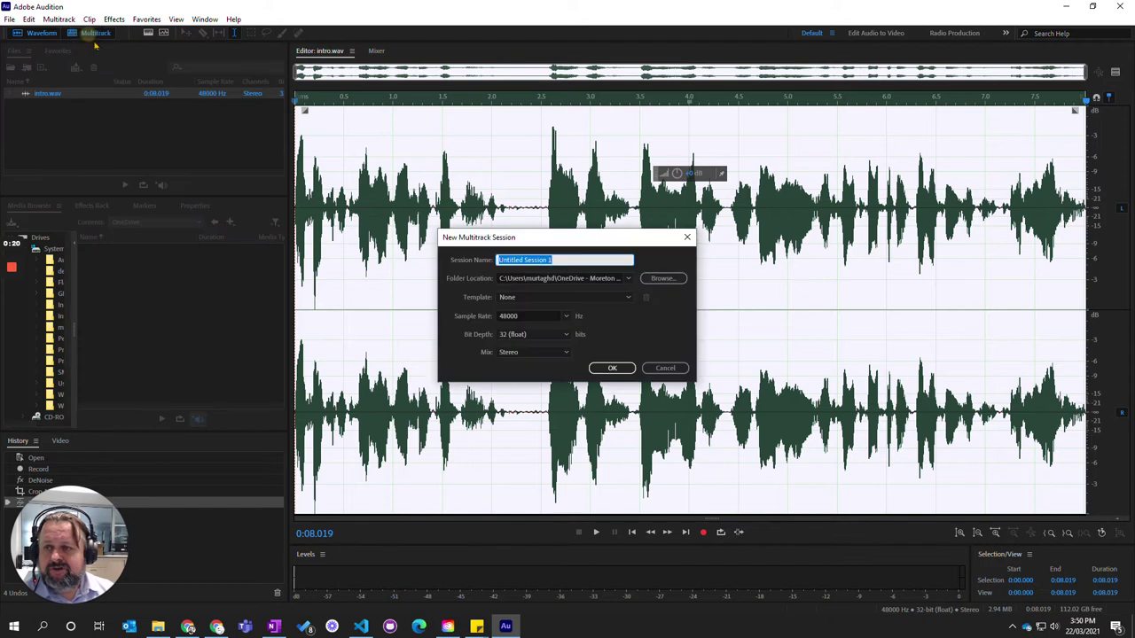
left_click(577, 258)
double_click(578, 258)
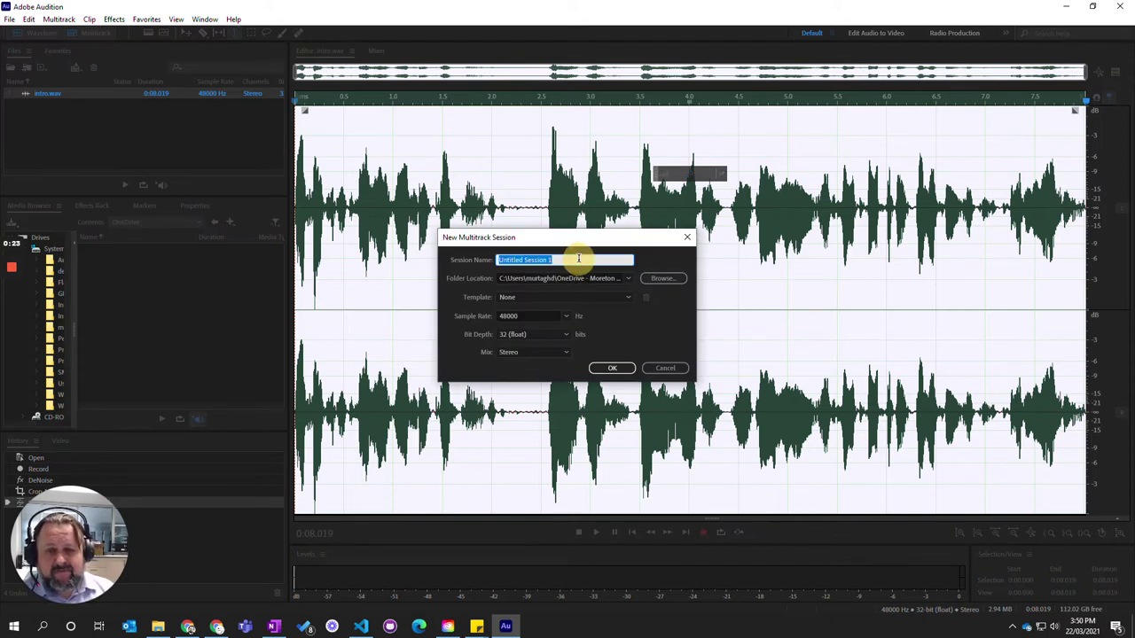
key("BackSpace")
type("Introduction")
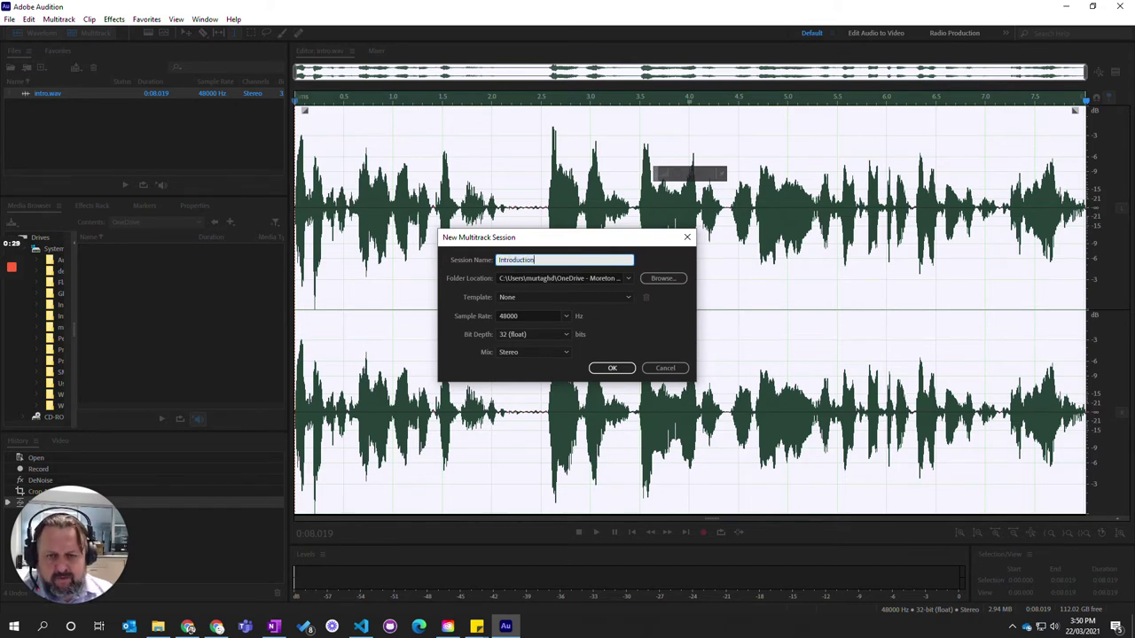
left_click(665, 279)
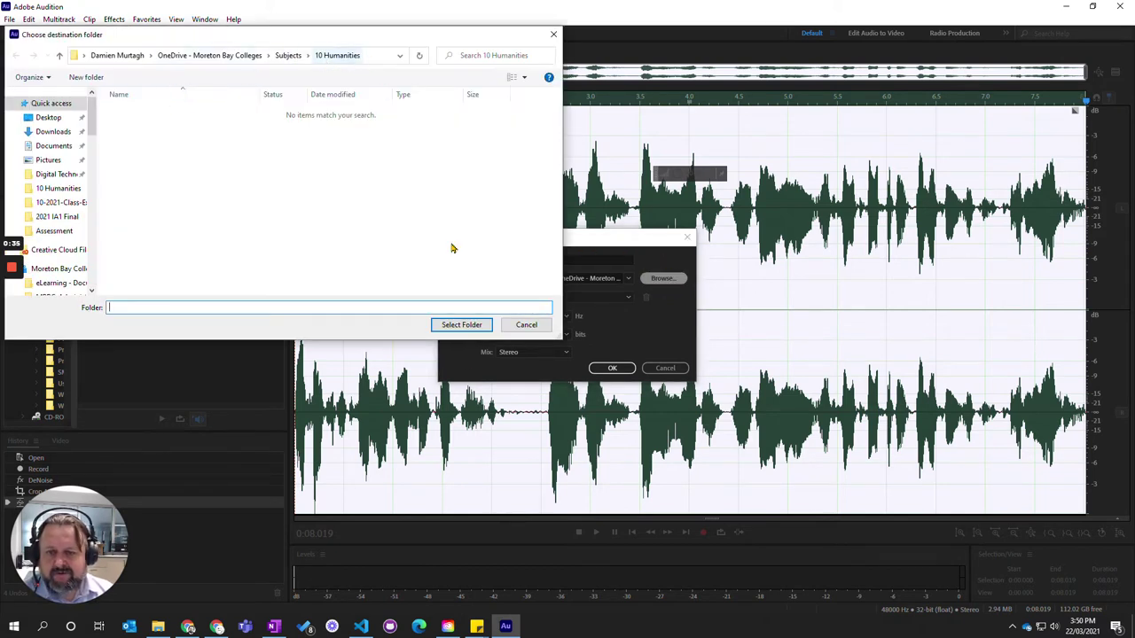
left_click(462, 324)
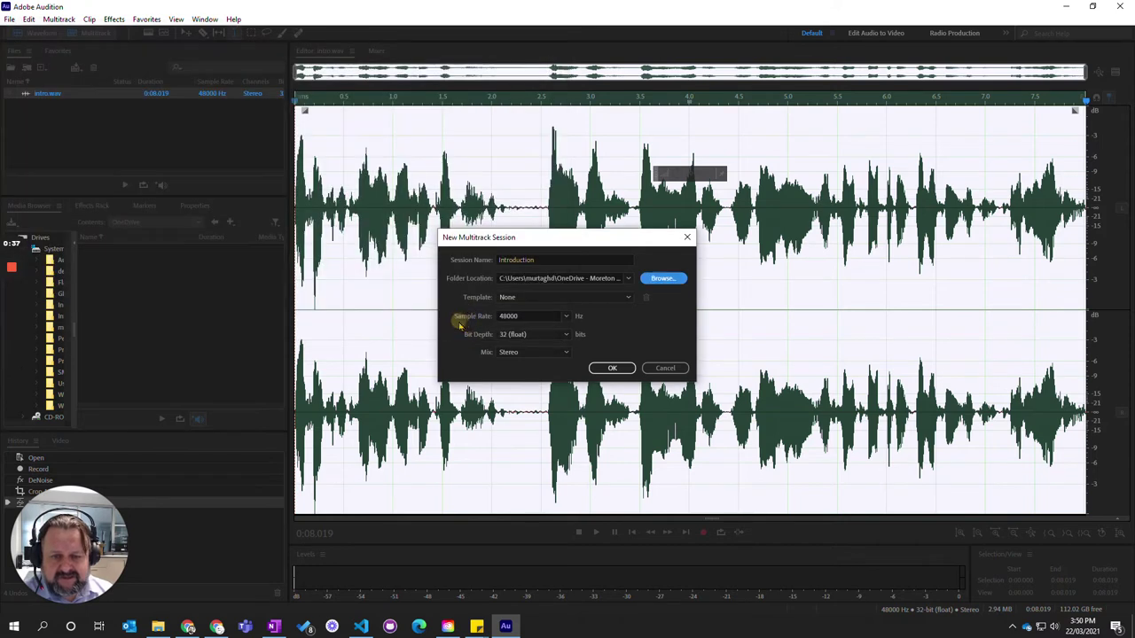
left_click(610, 368)
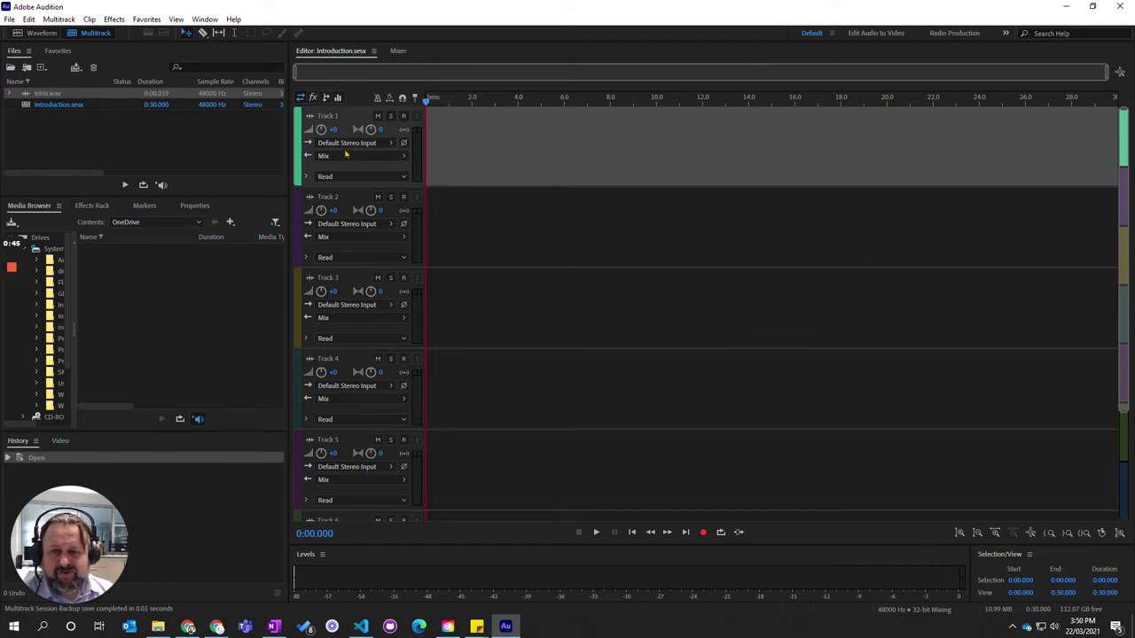
scroll(350, 426, "down", 5)
scroll(351, 426, "up", 1)
scroll(350, 426, "up", 3)
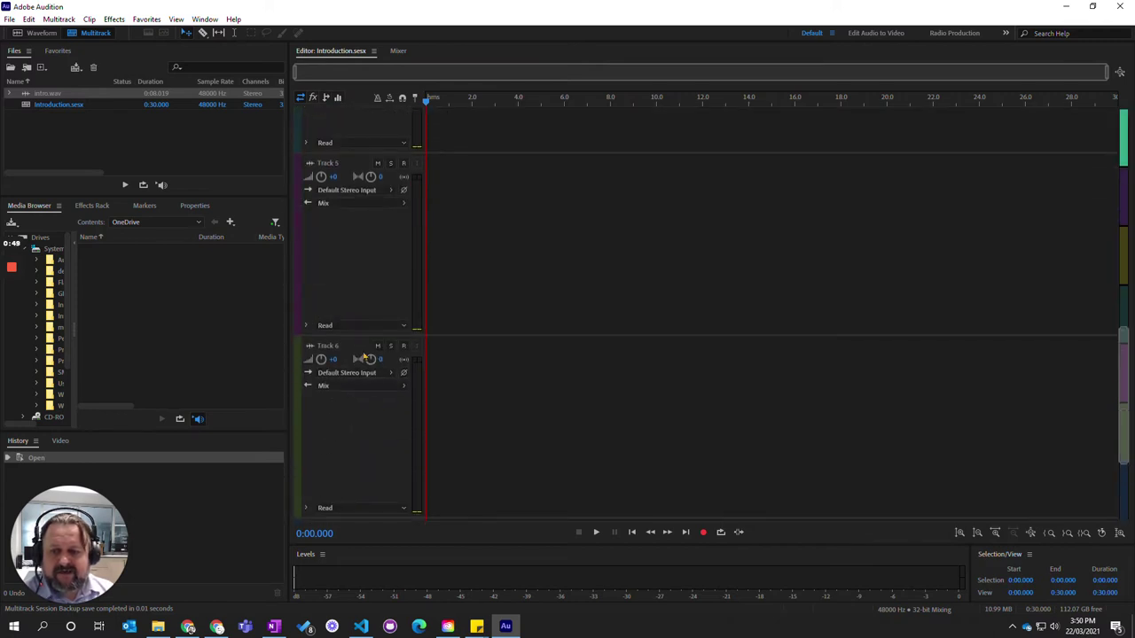
scroll(355, 399, "down", 2)
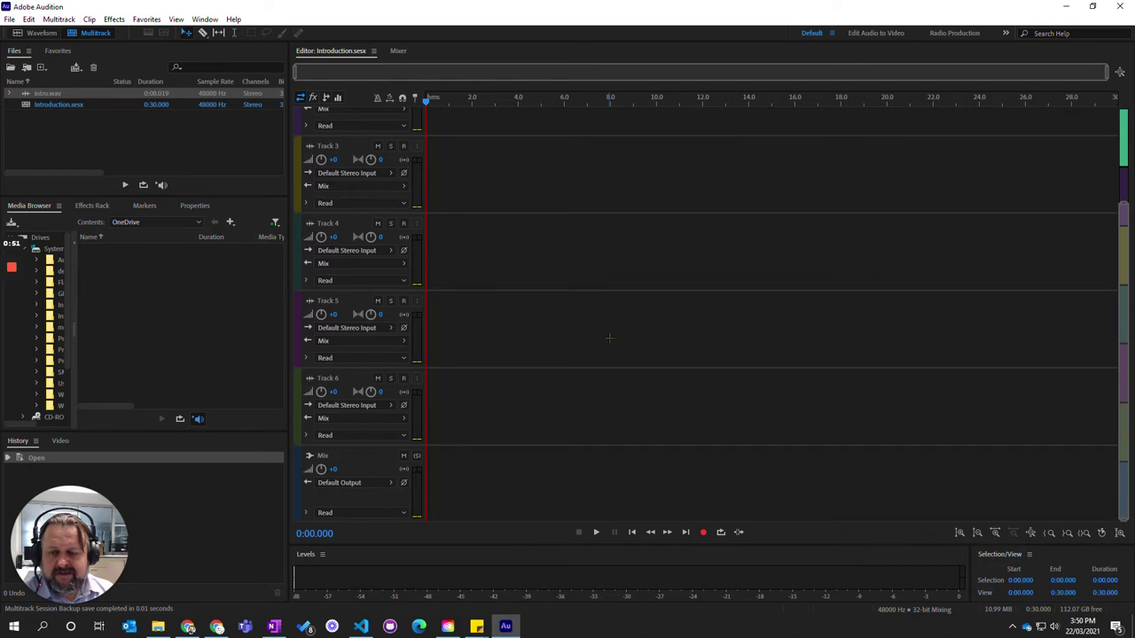
scroll(609, 337, "up", 3)
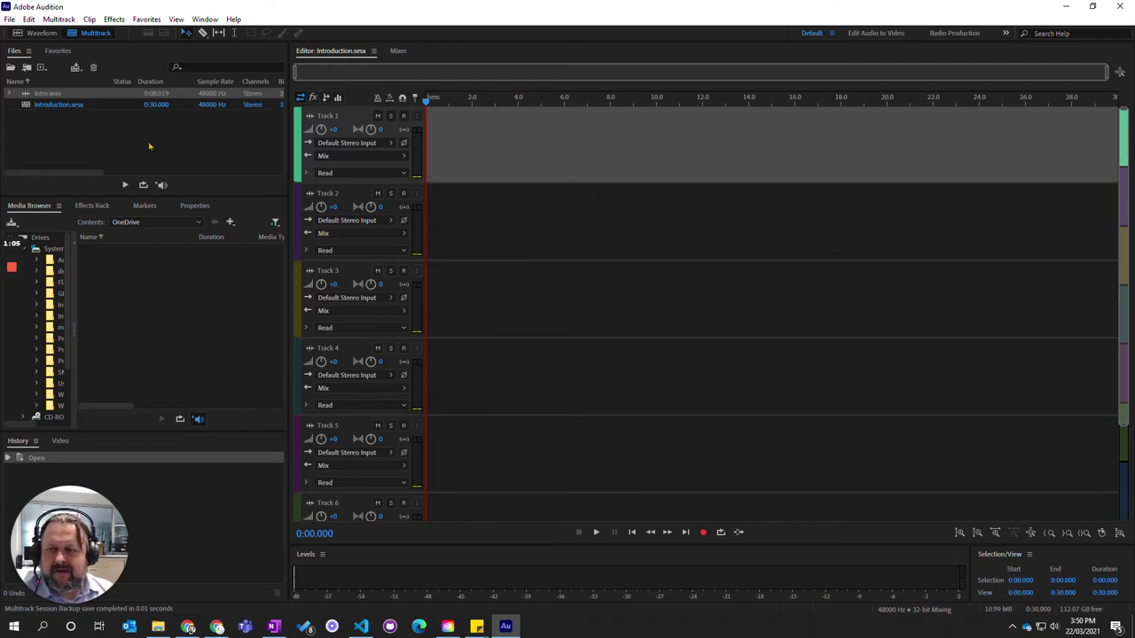
Import Muriel - Bobby Richards.mp3 via Open File, then go back to the Introduction session.
left_click(10, 69)
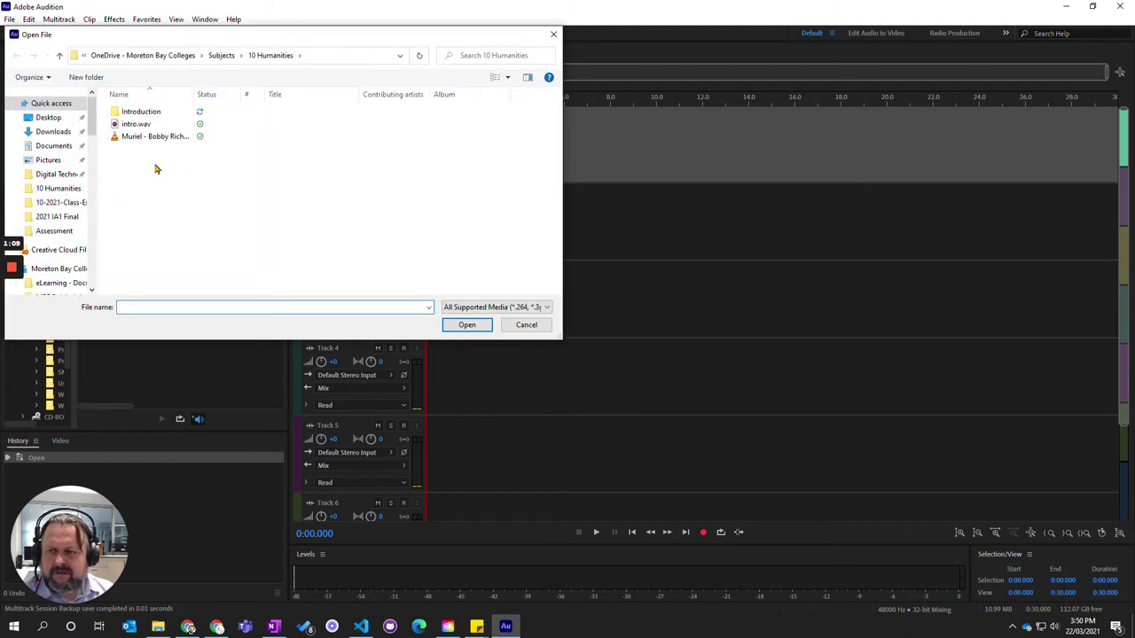
left_click(139, 142)
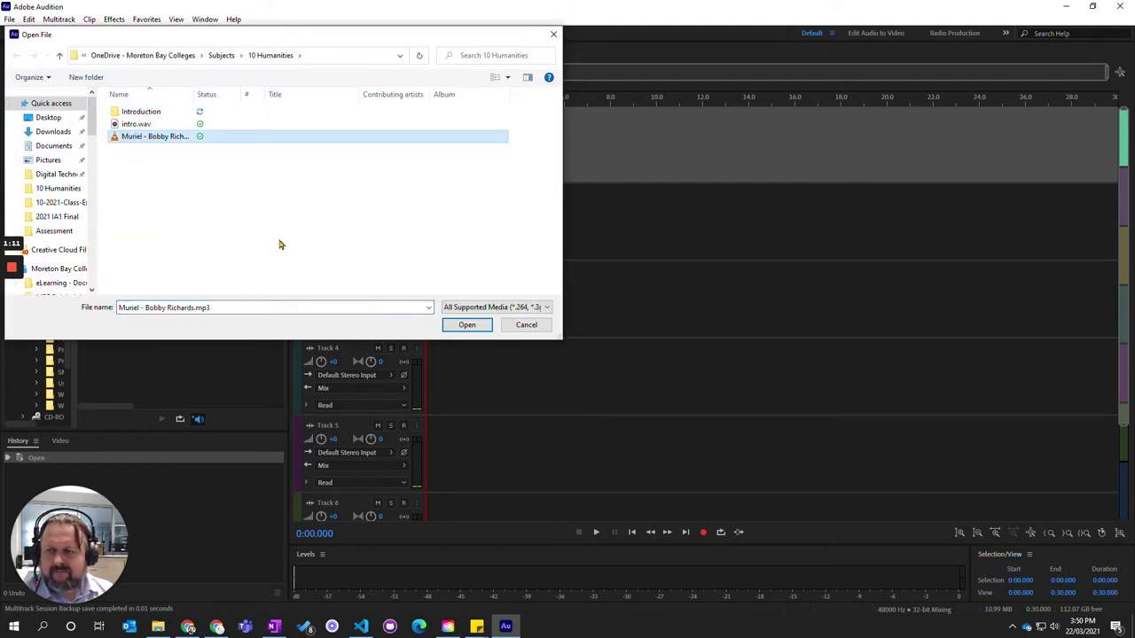
left_click(469, 325)
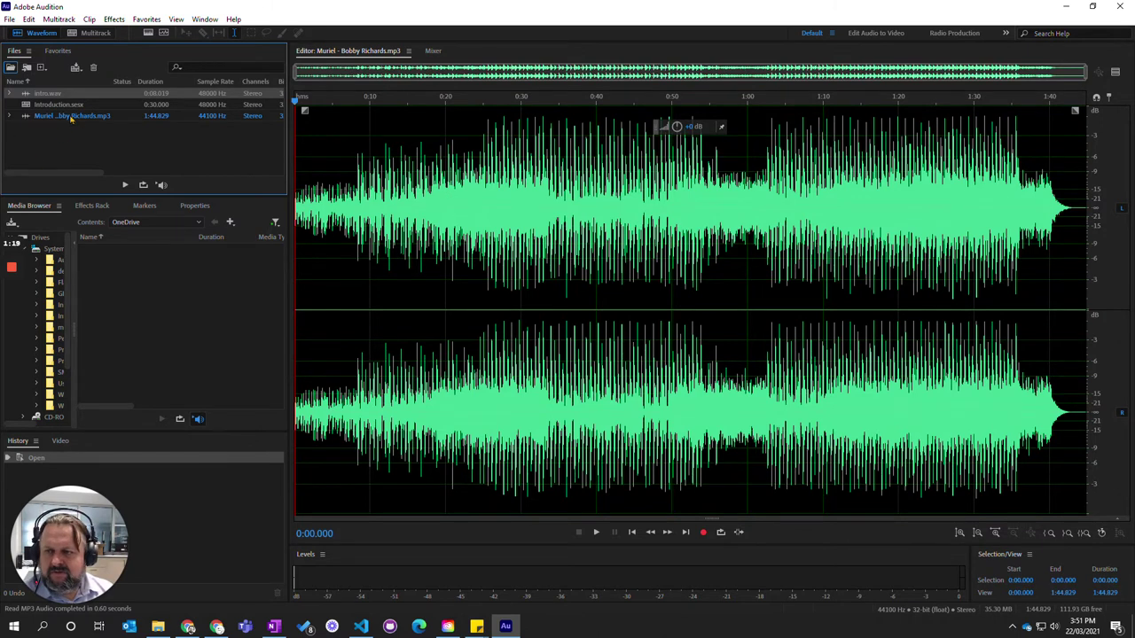
left_click(94, 33)
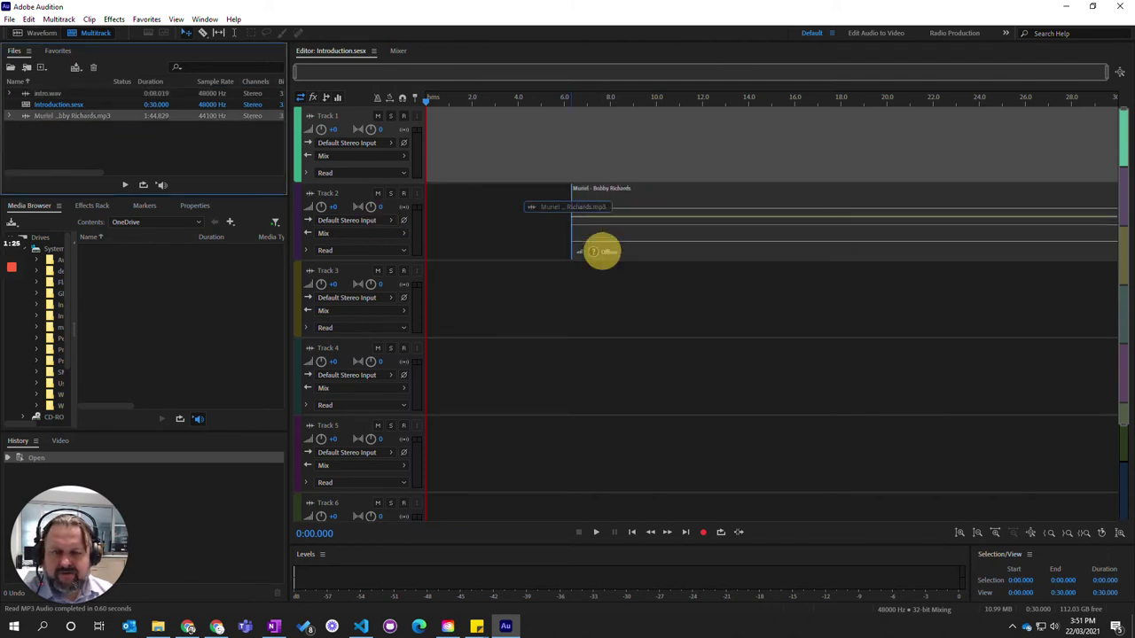
Drag the Muriel music to time zero on Track 1 and begin renaming that track.
mouse_move(50, 119)
left_mouse_down()
mouse_move(602, 252)
mouse_move(400, 145)
left_mouse_up()
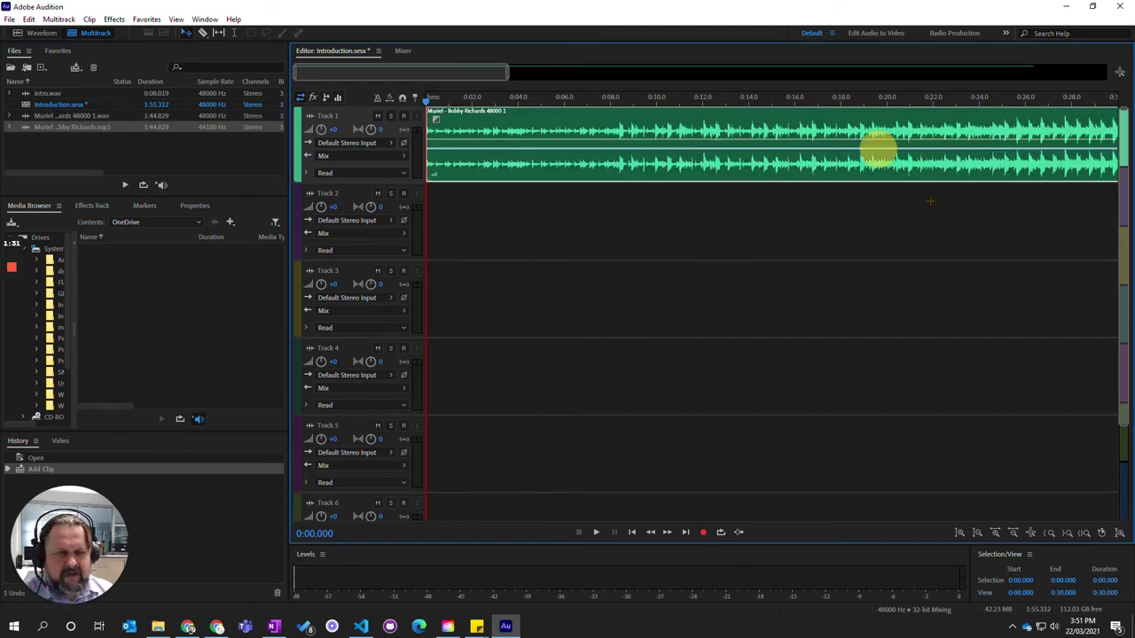
left_click(324, 115)
type("Backing mu")
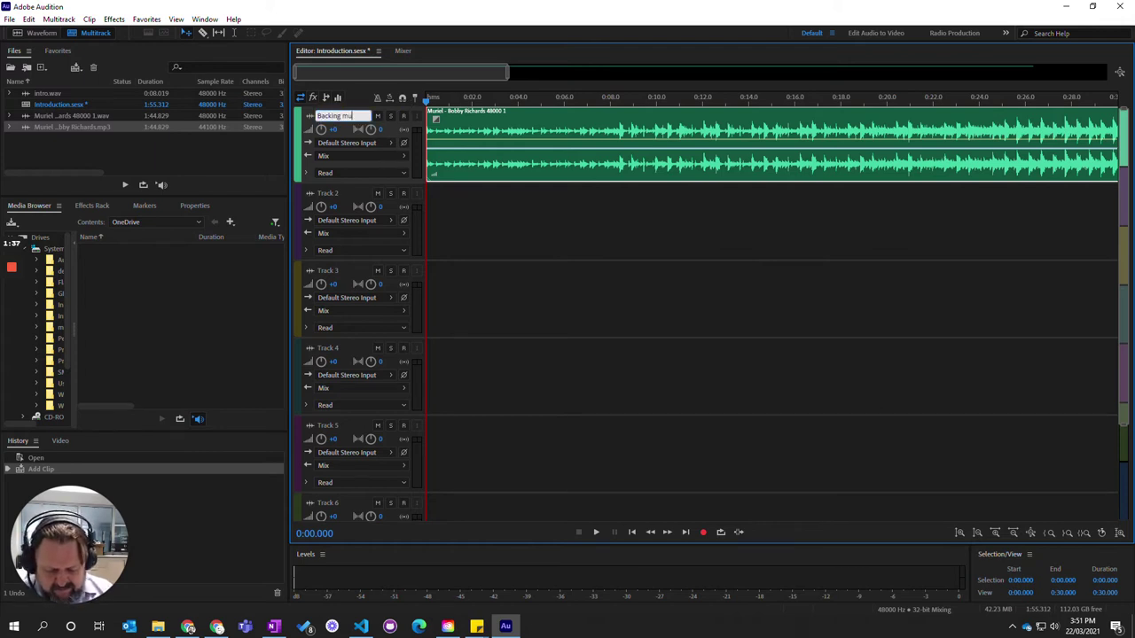
type("sic")
key("Return")
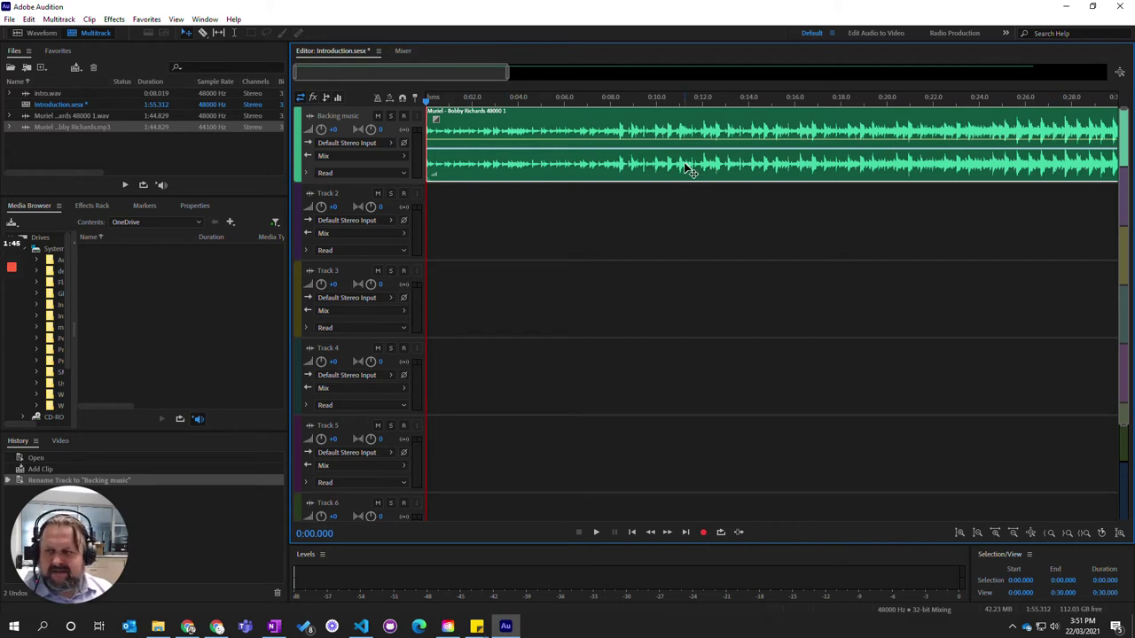
left_click(86, 115)
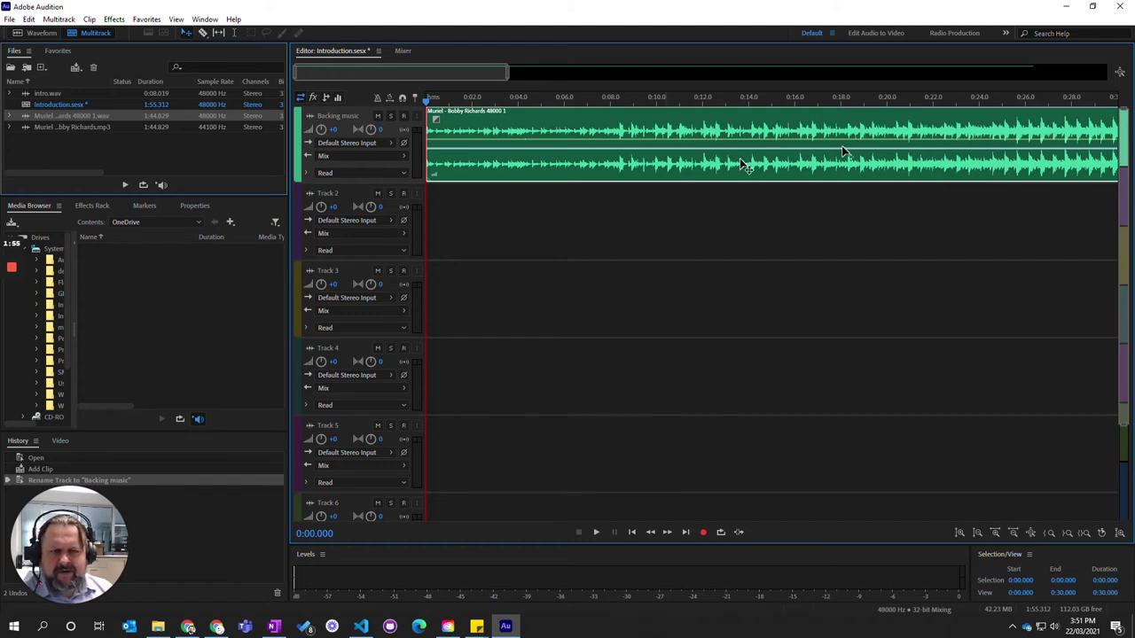
Normalize the whole 48000 Hz backing-music WAV to 100%, then return to the Introduction session.
double_click(66, 115)
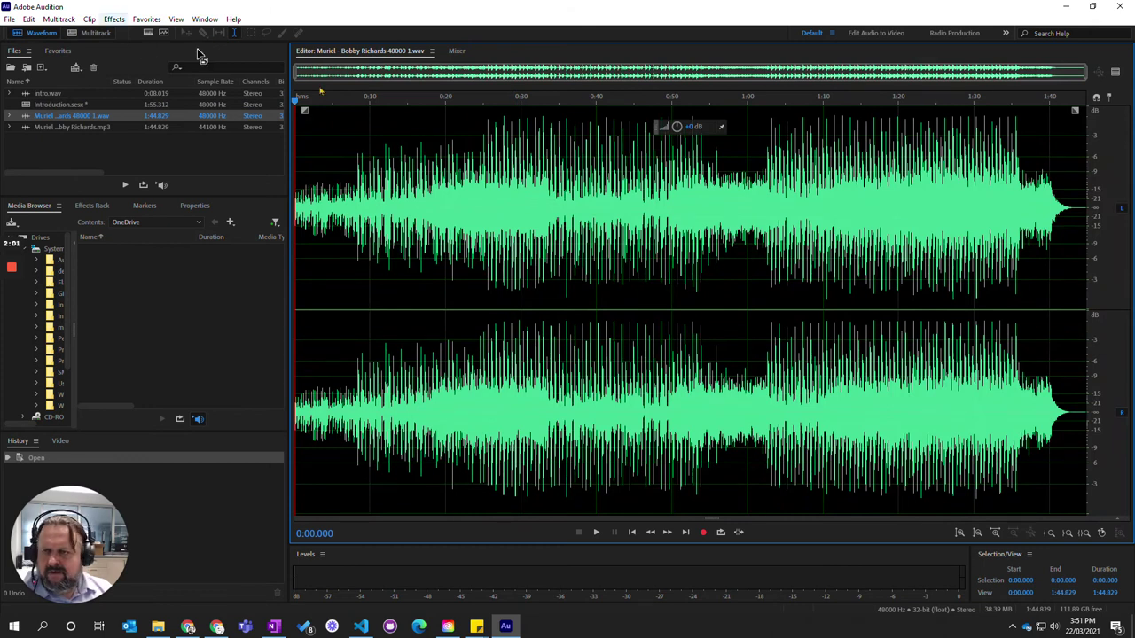
left_click(393, 101)
double_click(399, 151)
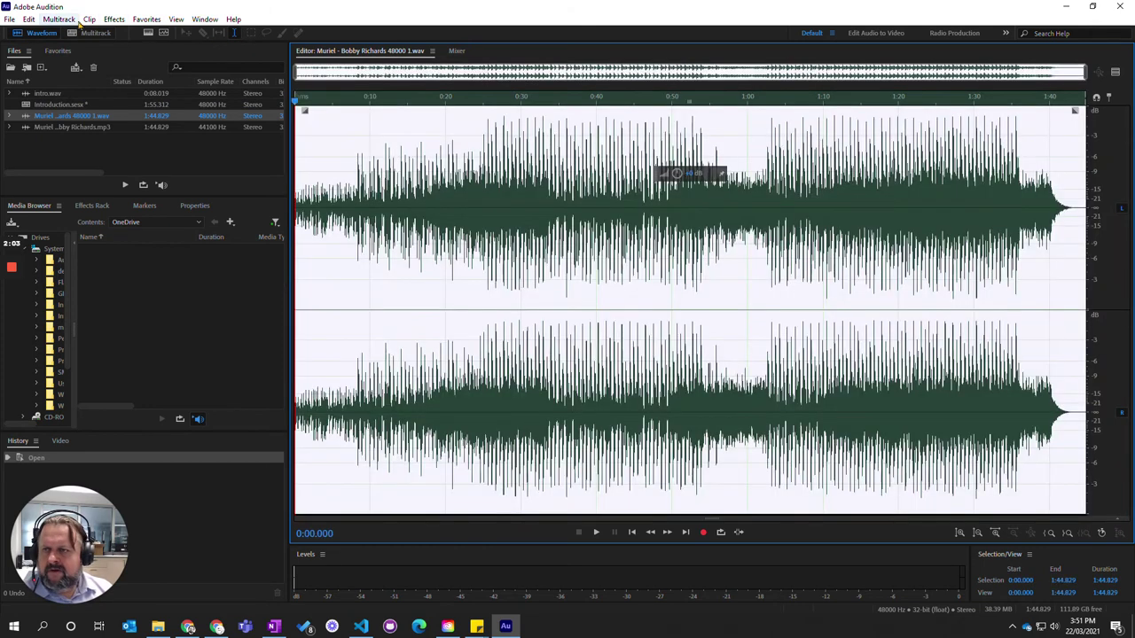
left_click(114, 19)
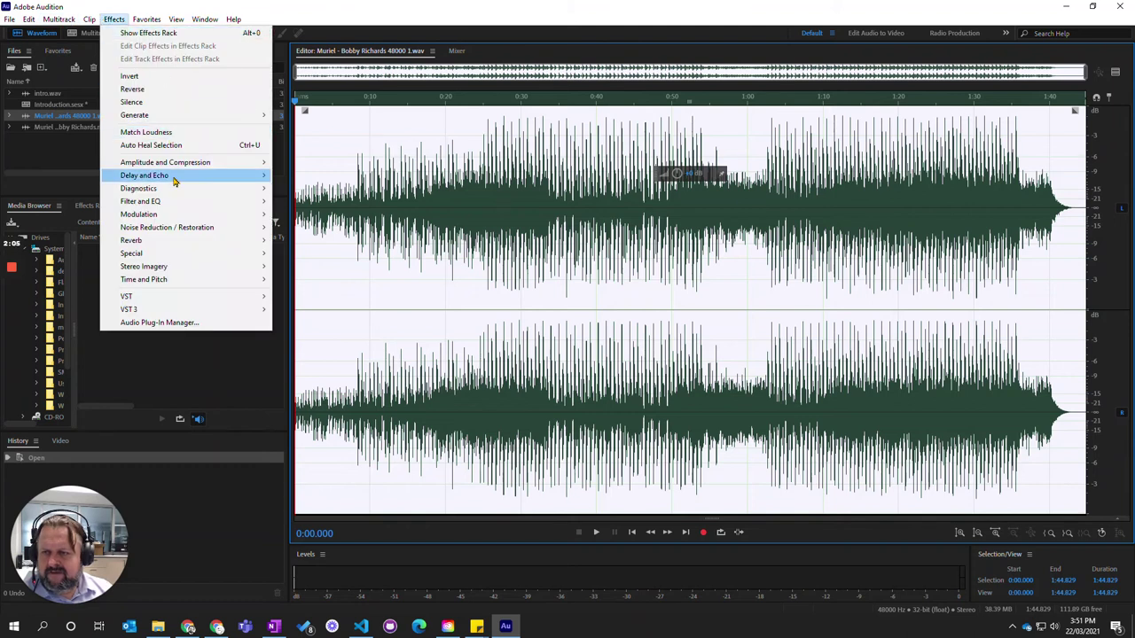
mouse_move(165, 162)
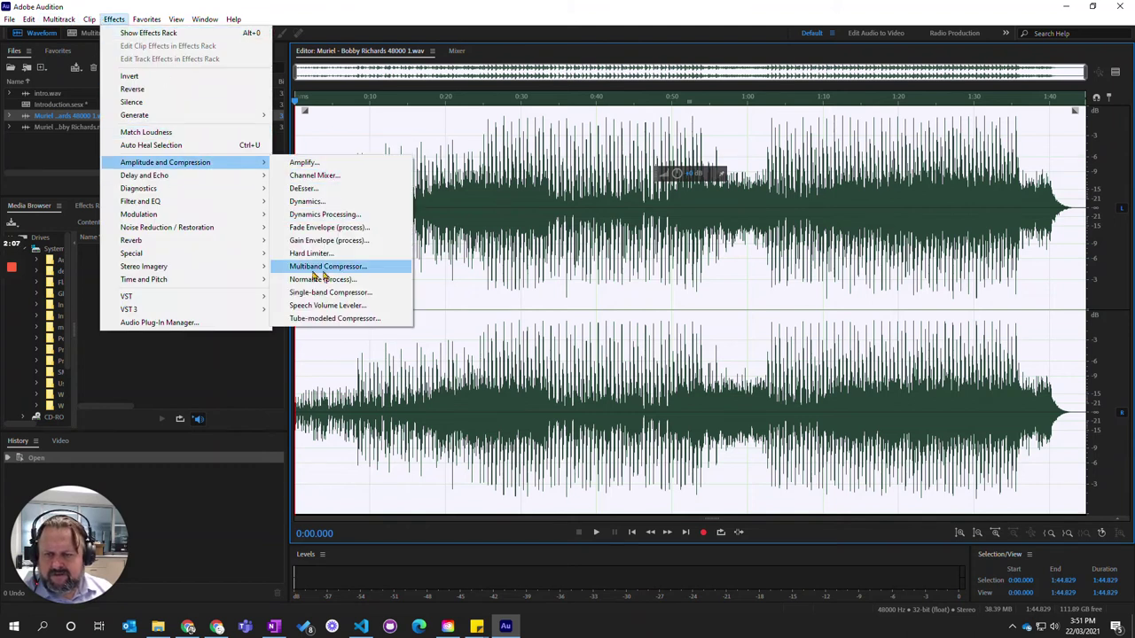
left_click(372, 279)
left_click(565, 345)
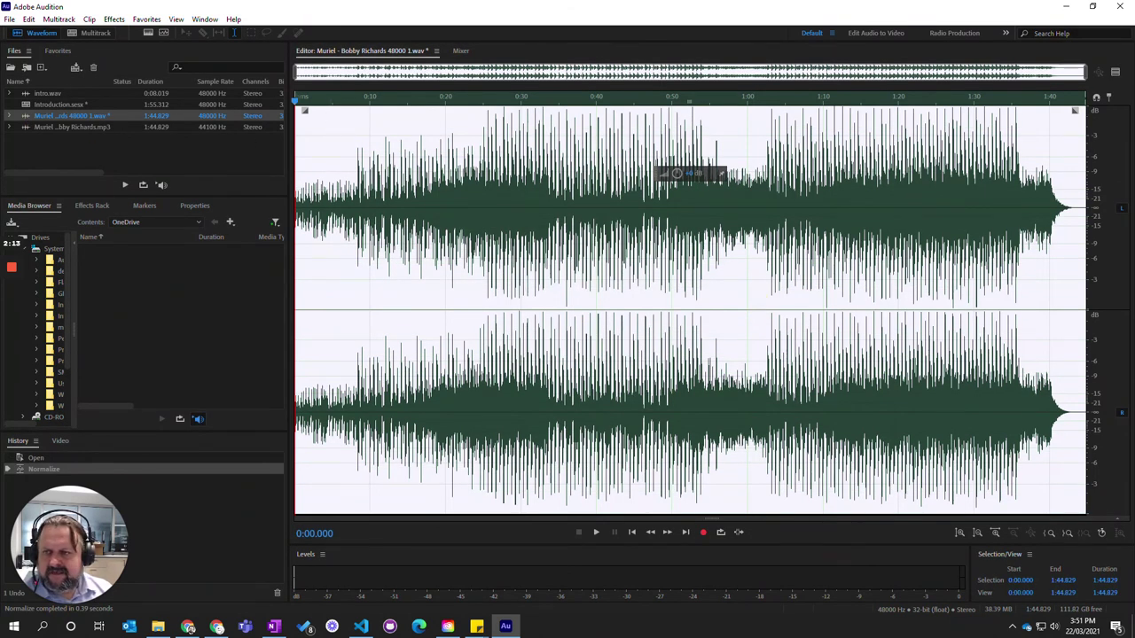
left_click(91, 33)
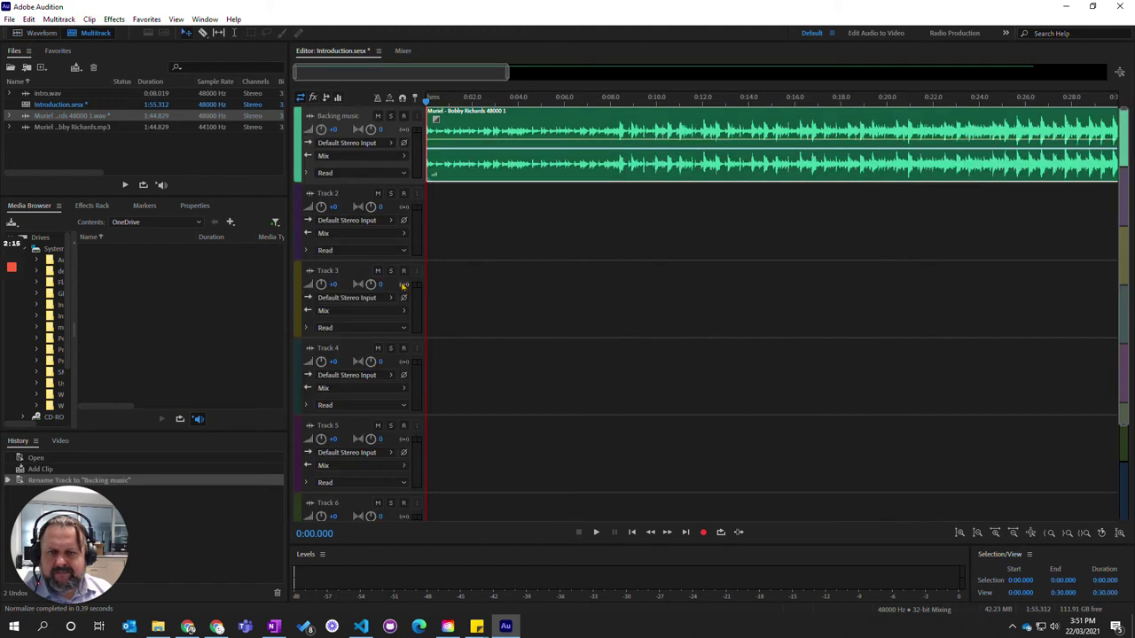
Replace the Track 2 name with 'Voice over'.
left_click(330, 193)
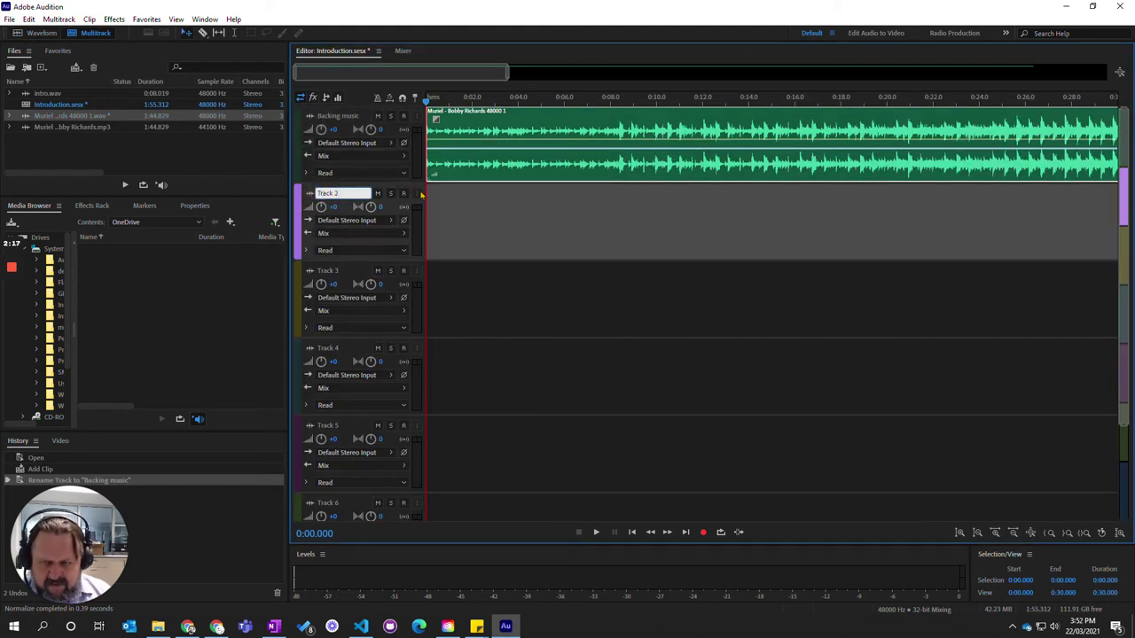
double_click(328, 193)
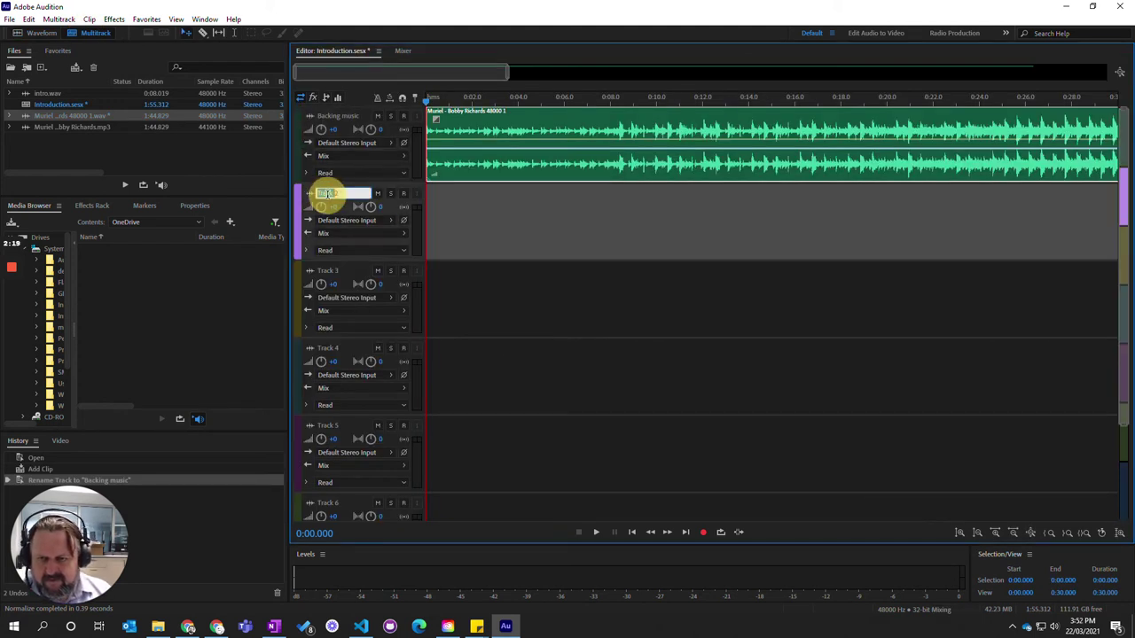
double_click(328, 193)
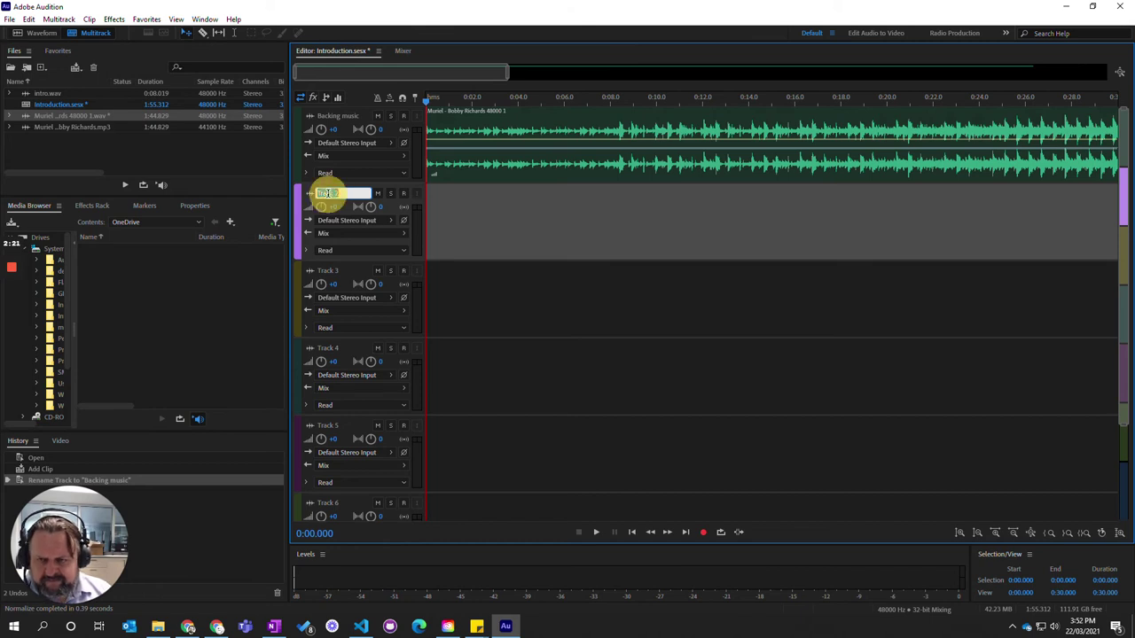
type("Voice over")
key("Return")
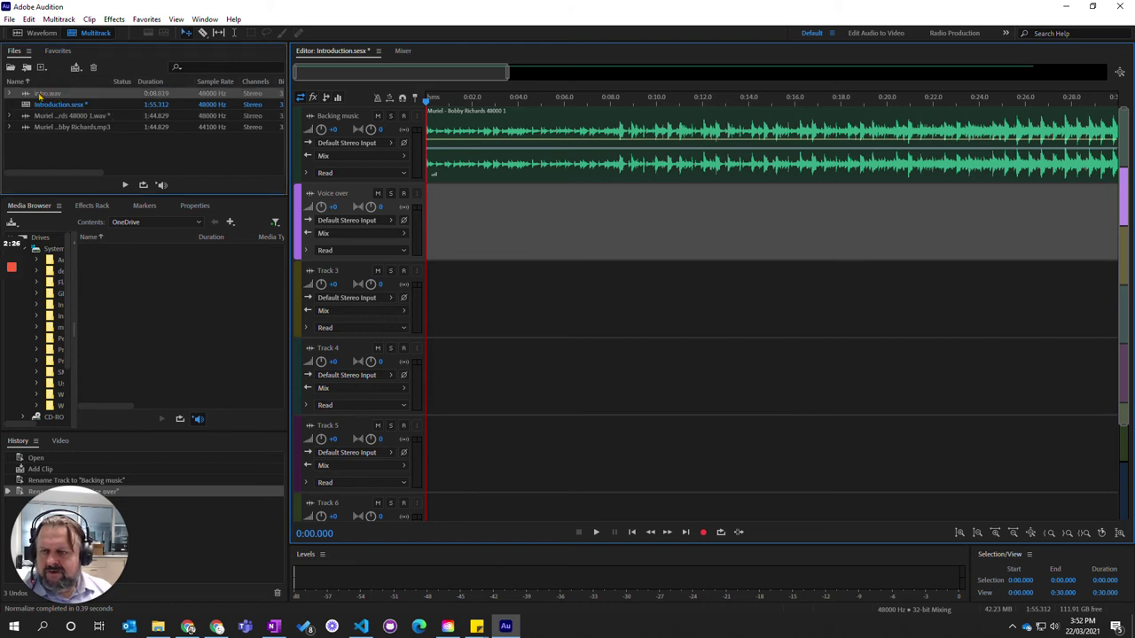
Place intro.wav on the Voice over track near six seconds and preview the mix from just before it.
mouse_move(46, 94)
left_mouse_down()
mouse_move(621, 250)
mouse_move(578, 238)
left_mouse_up()
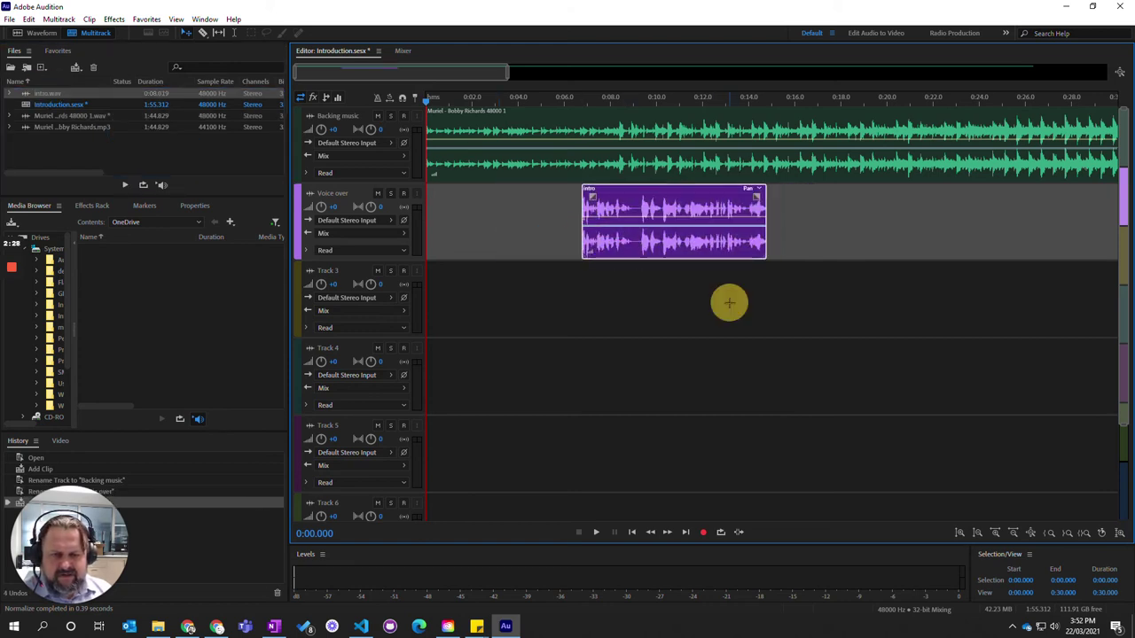
left_click(550, 105)
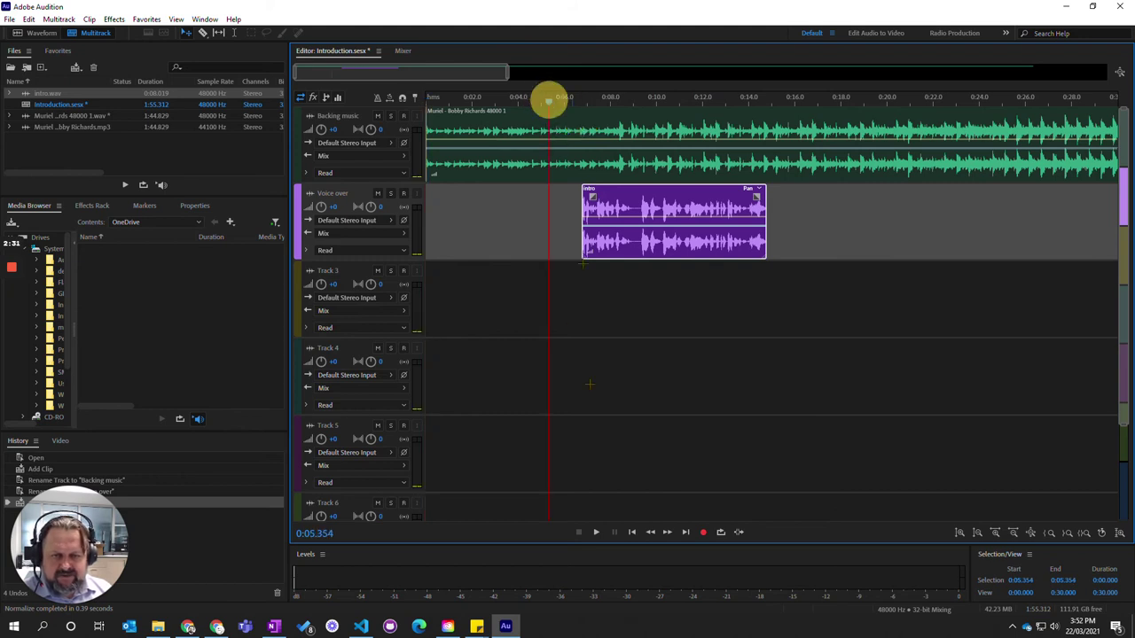
left_click(595, 533)
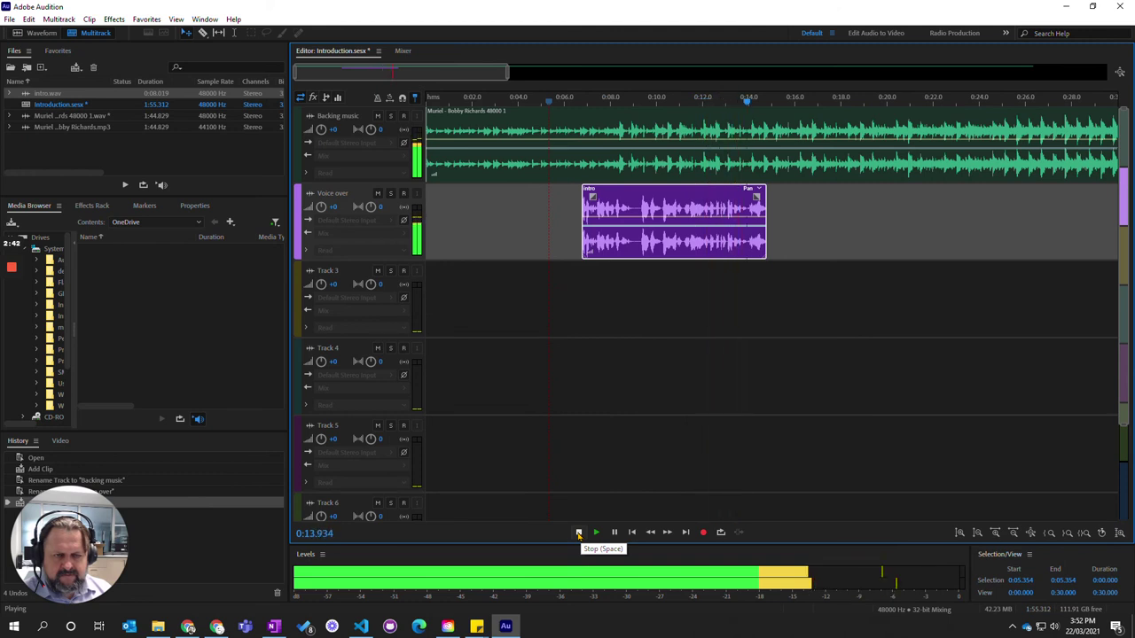
left_click(578, 533)
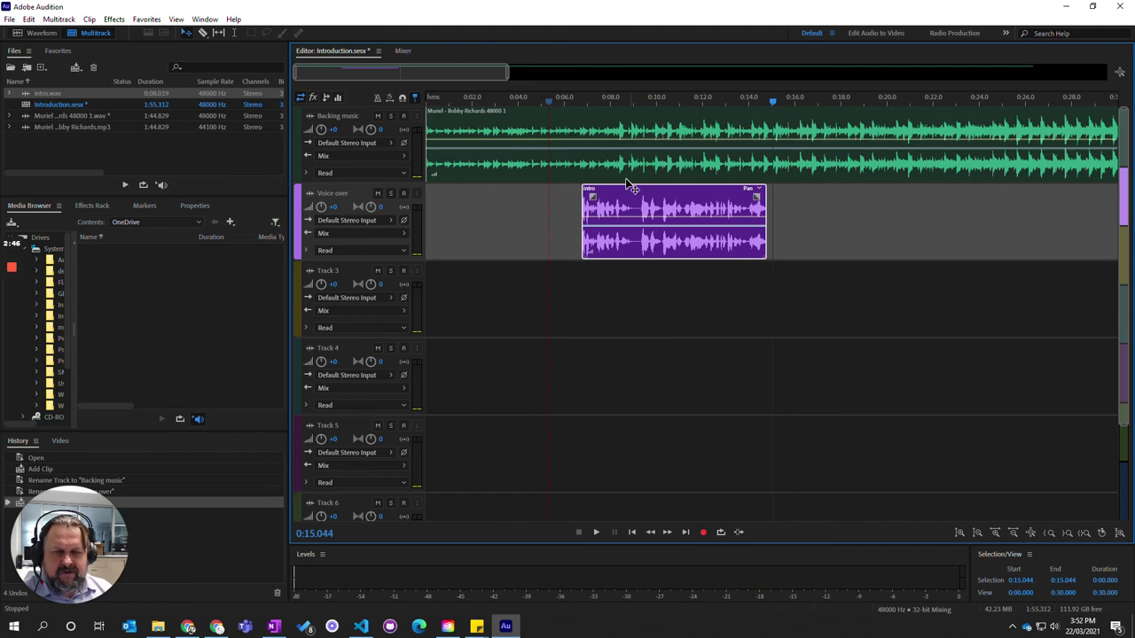
Nudge the intro clip slightly later and replay the mix from just before it.
left_click(592, 111)
left_click_drag(634, 208, 667, 201)
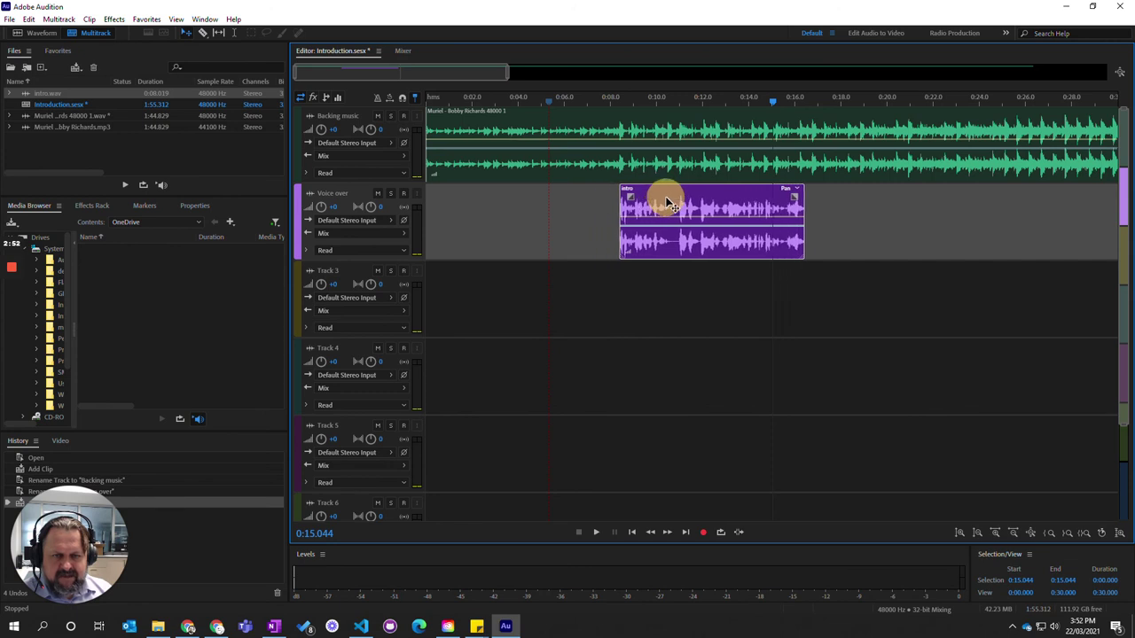
left_click(594, 99)
left_click(595, 533)
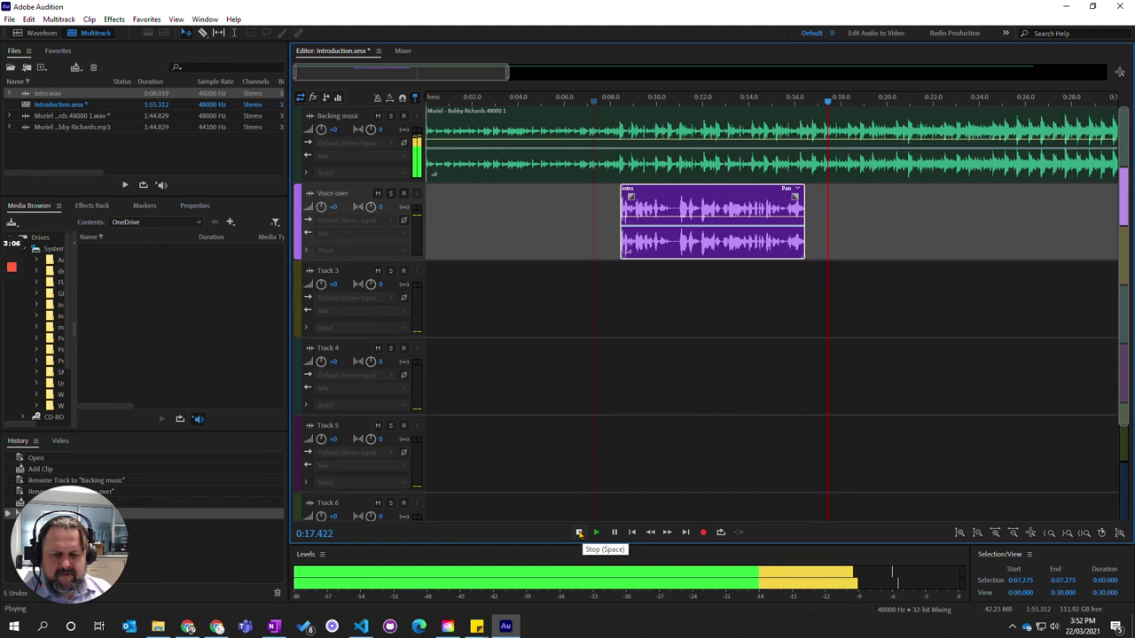
left_click(578, 532)
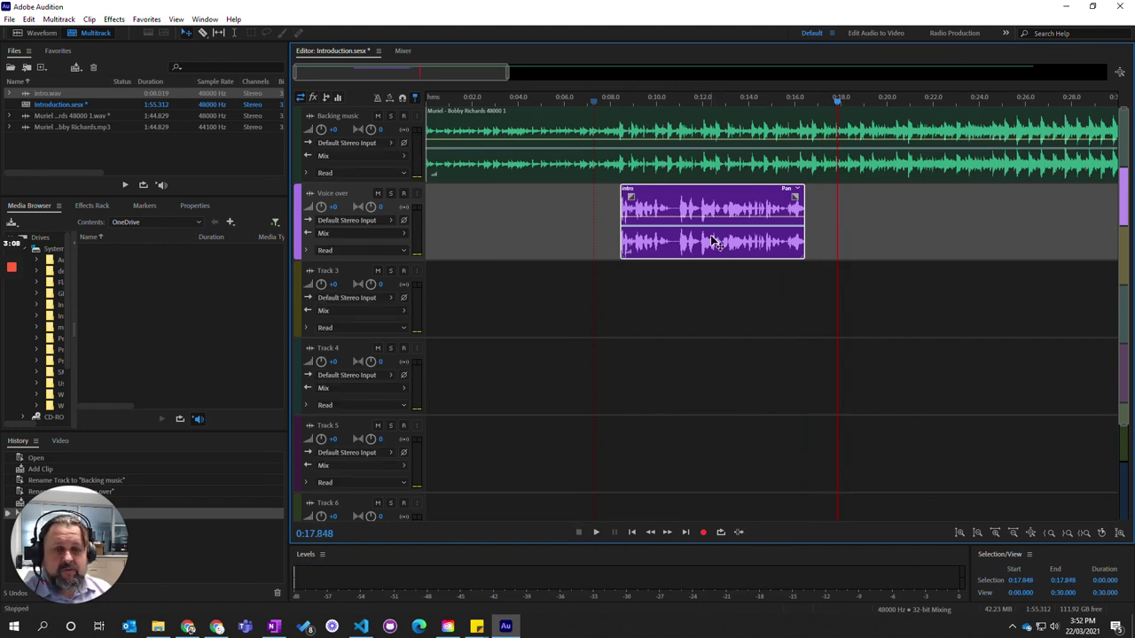